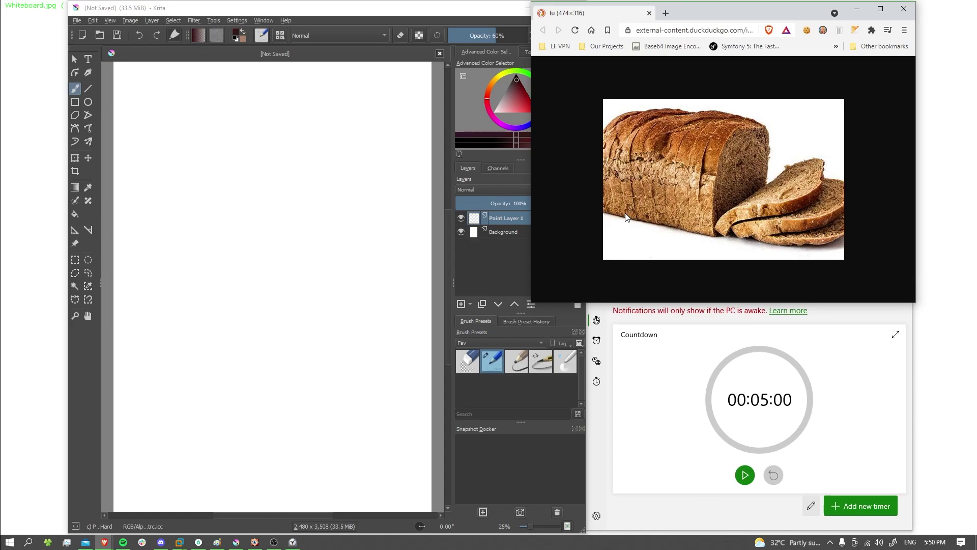
# Step: Start the 5:00 Windows Clock countdown and bring the bread reference photo forward
pyautogui.click(745, 475)
pyautogui.click(757, 22)
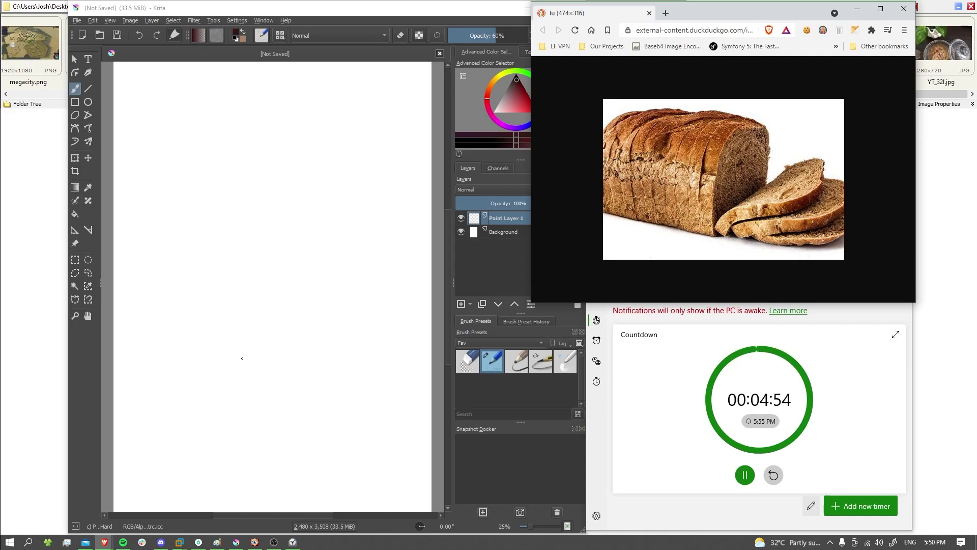
# Step: Pencil in the loaf's bottom edge, left and right vertical edges, and curved end top
pyautogui.click(133, 346)
pyautogui.moveTo(135, 343)
pyautogui.mouseDown()
pyautogui.moveTo(184, 373)
pyautogui.moveTo(333, 410)
pyautogui.moveTo(290, 398)
pyautogui.moveTo(319, 406)
pyautogui.mouseUp()
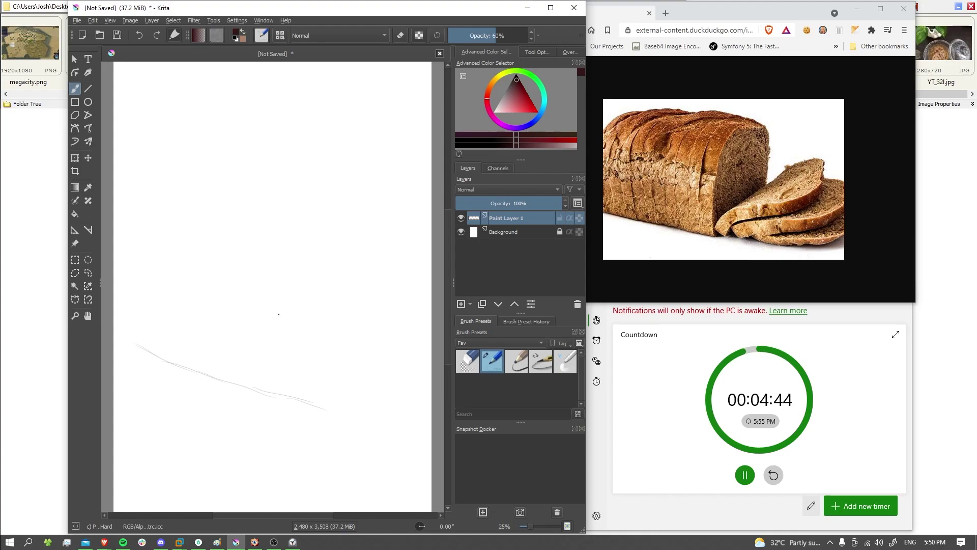
pyautogui.moveTo(280, 393); pyautogui.dragTo(281, 267)
pyautogui.moveTo(292, 291); pyautogui.dragTo(340, 267)
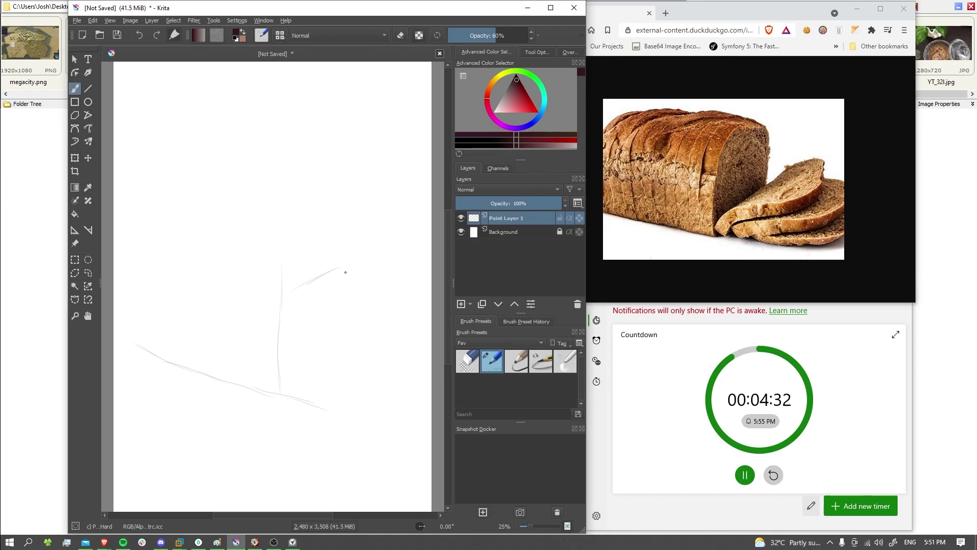
pyautogui.moveTo(356, 261); pyautogui.dragTo(355, 360)
pyautogui.moveTo(282, 265)
pyautogui.mouseDown()
pyautogui.moveTo(327, 251)
pyautogui.moveTo(315, 246)
pyautogui.moveTo(348, 258)
pyautogui.mouseUp()
pyautogui.moveTo(284, 278); pyautogui.dragTo(286, 291)
pyautogui.moveTo(348, 239); pyautogui.dragTo(358, 256)
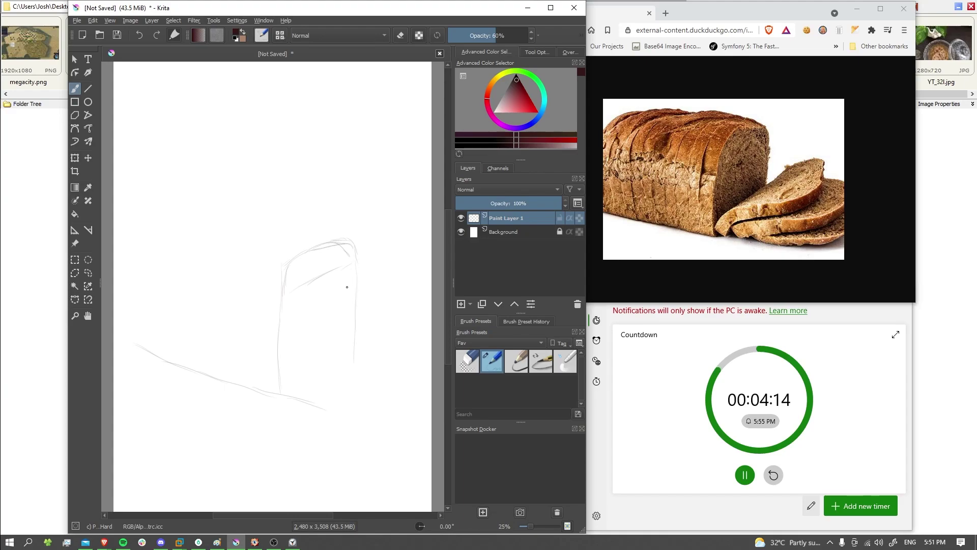
# Step: Erase and redraw the upper arc of the loaf's end, and remove the diagonal guide stroke
pyautogui.click(464, 365)
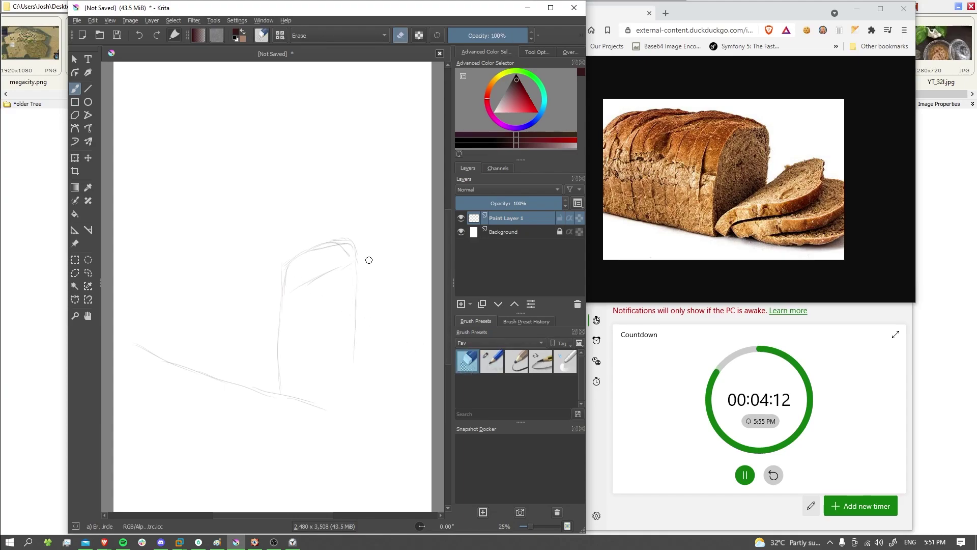
pyautogui.moveTo(353, 240)
pyautogui.mouseDown()
pyautogui.moveTo(306, 250)
pyautogui.moveTo(360, 253)
pyautogui.mouseUp()
pyautogui.click(492, 361)
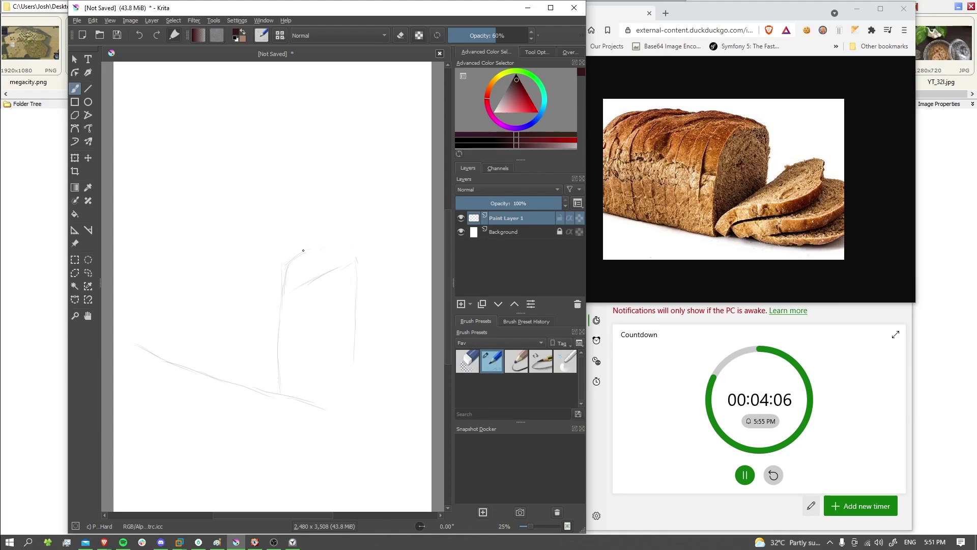
pyautogui.moveTo(322, 244)
pyautogui.mouseDown()
pyautogui.moveTo(340, 242)
pyautogui.moveTo(356, 260)
pyautogui.mouseUp()
pyautogui.click(467, 361)
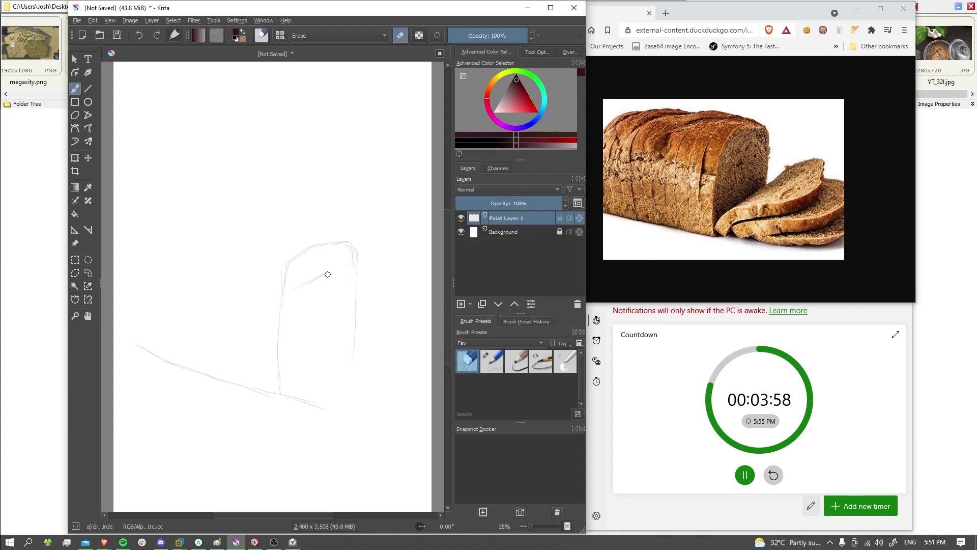
pyautogui.moveTo(328, 274)
pyautogui.mouseDown()
pyautogui.moveTo(301, 283)
pyautogui.moveTo(312, 286)
pyautogui.mouseUp()
pyautogui.click(499, 360)
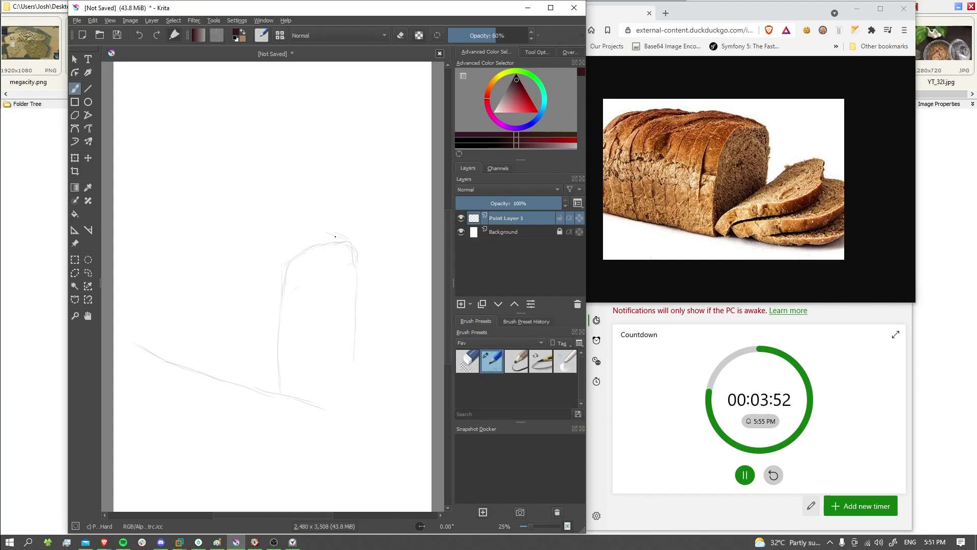
# Step: Extend the loaf's top edge left and add its lower-left base and left end edge
pyautogui.moveTo(335, 236); pyautogui.dragTo(227, 229)
pyautogui.moveTo(151, 361); pyautogui.dragTo(123, 355)
pyautogui.moveTo(130, 290); pyautogui.dragTo(132, 339)
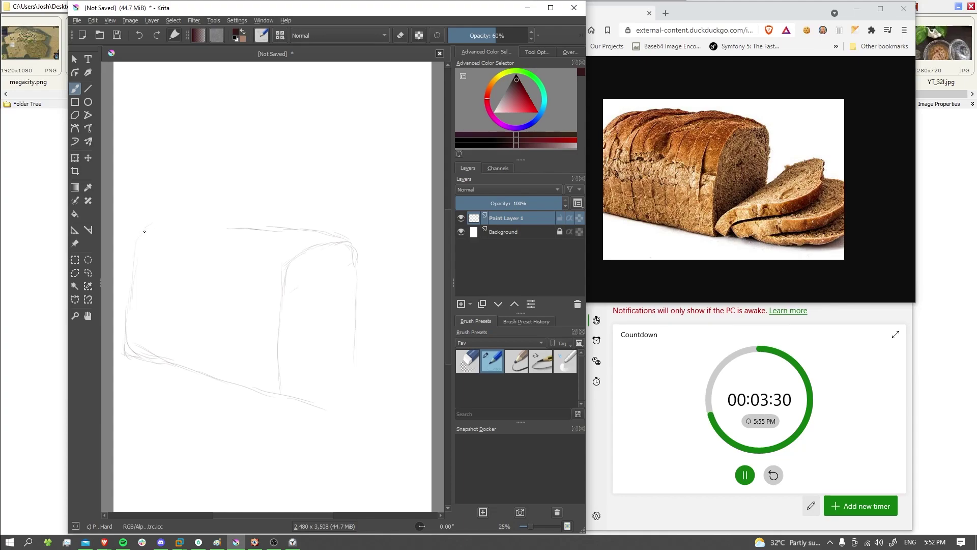
# Step: Round the loaf's top-left corner, extend the top edge, and erase the stray stroke on it
pyautogui.moveTo(136, 238); pyautogui.dragTo(190, 213)
pyautogui.moveTo(203, 217); pyautogui.dragTo(270, 225)
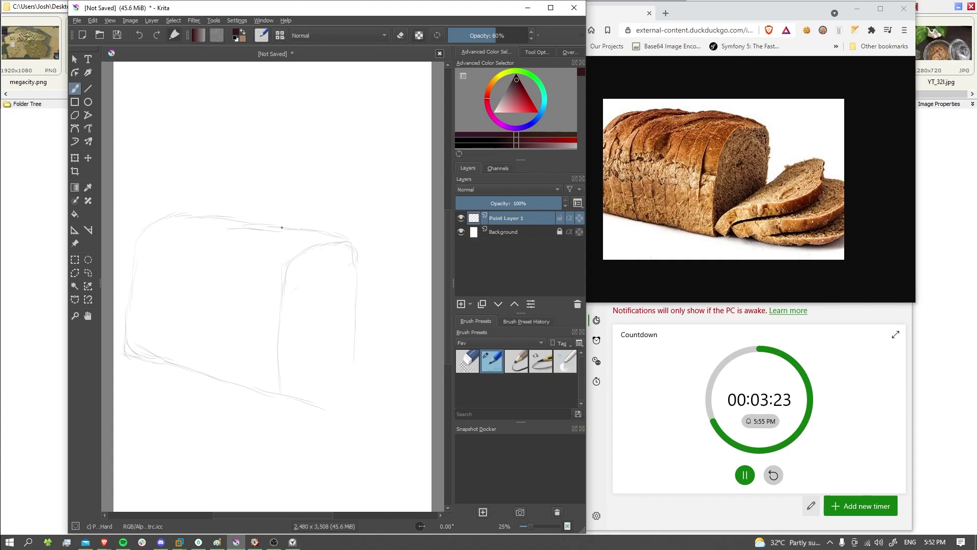
pyautogui.click(467, 362)
pyautogui.moveTo(274, 235)
pyautogui.mouseDown()
pyautogui.moveTo(236, 230)
pyautogui.moveTo(281, 237)
pyautogui.mouseUp()
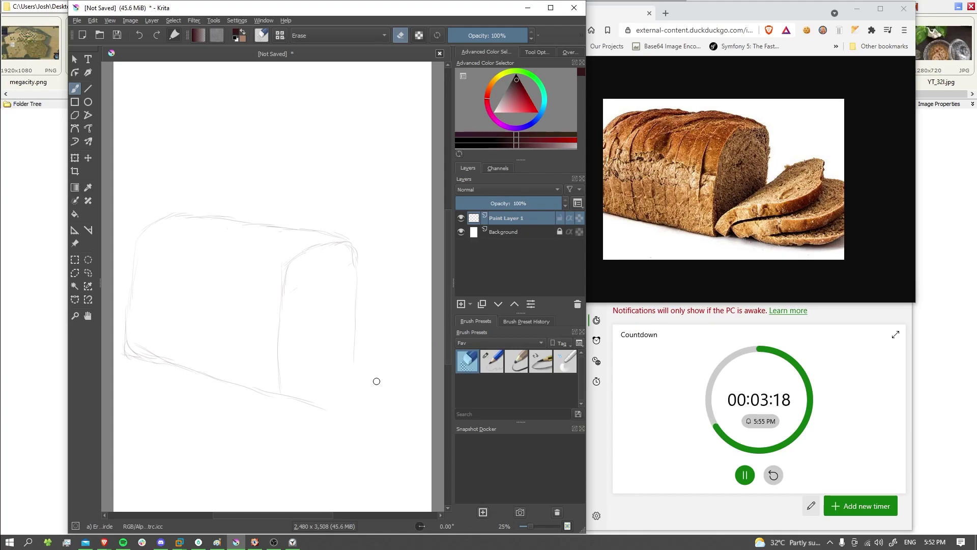
pyautogui.click(492, 360)
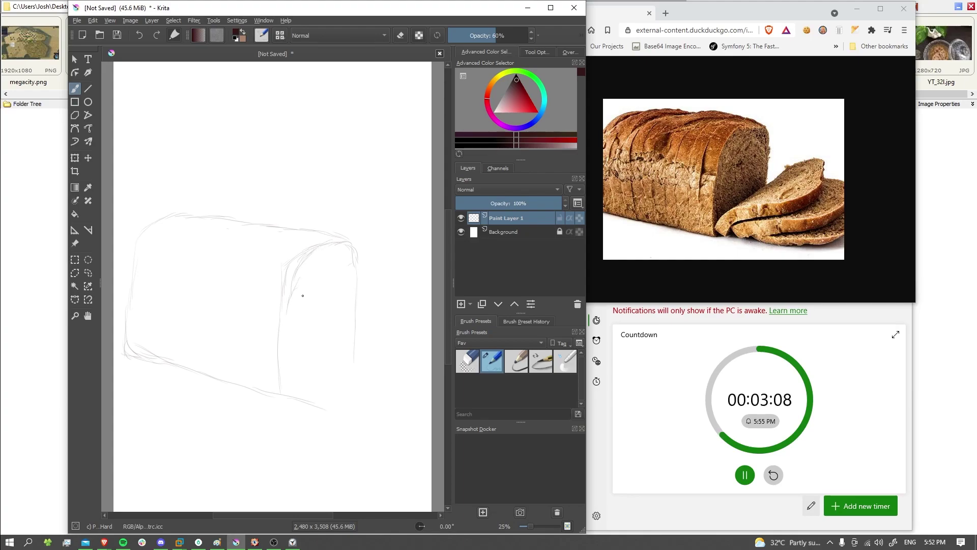
pyautogui.press('ctrl')
pyautogui.click(472, 361)
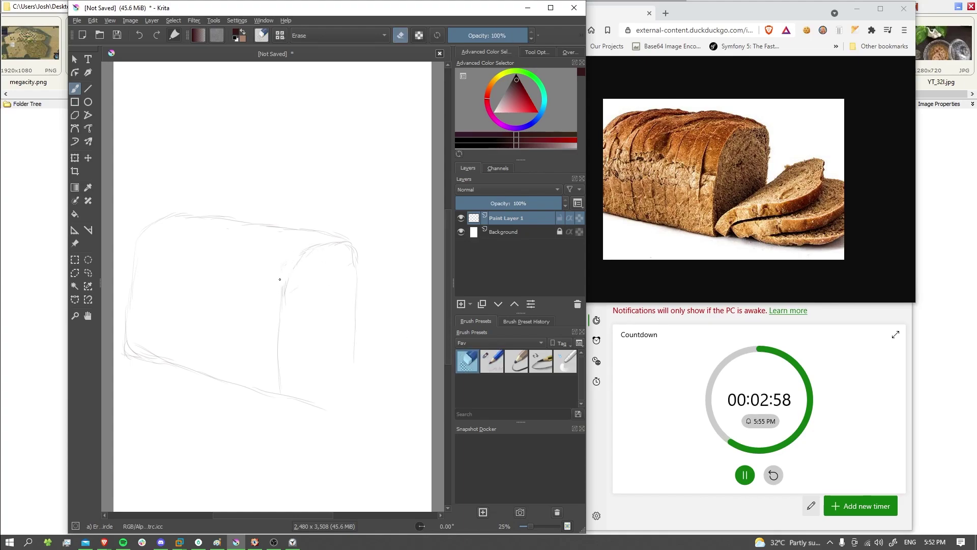
# Step: Draw and shade the first inner slice line, erase its lower part, and return to the 60% pencil
pyautogui.click(491, 356)
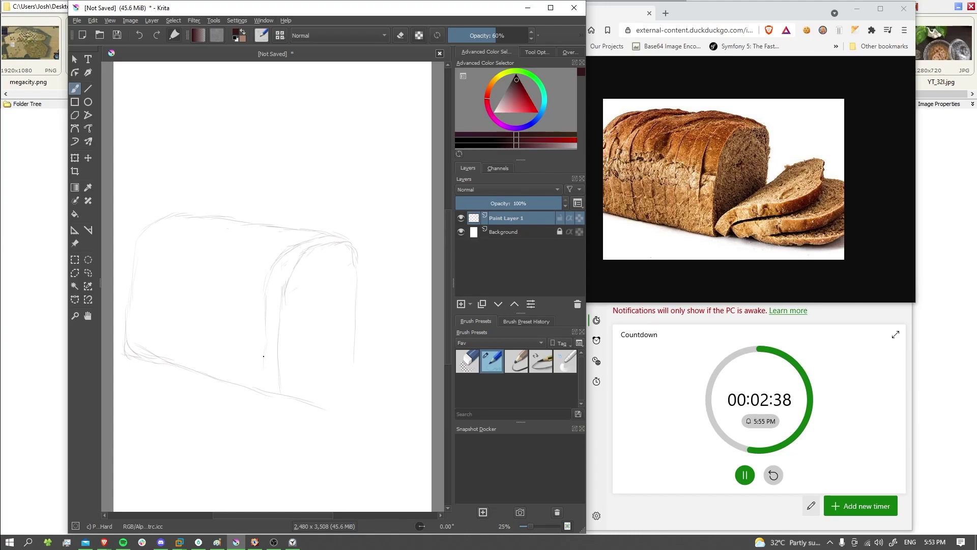
pyautogui.moveTo(264, 357); pyautogui.dragTo(255, 390)
pyautogui.moveTo(272, 272); pyautogui.dragTo(267, 284)
pyautogui.moveTo(259, 352); pyautogui.dragTo(260, 387)
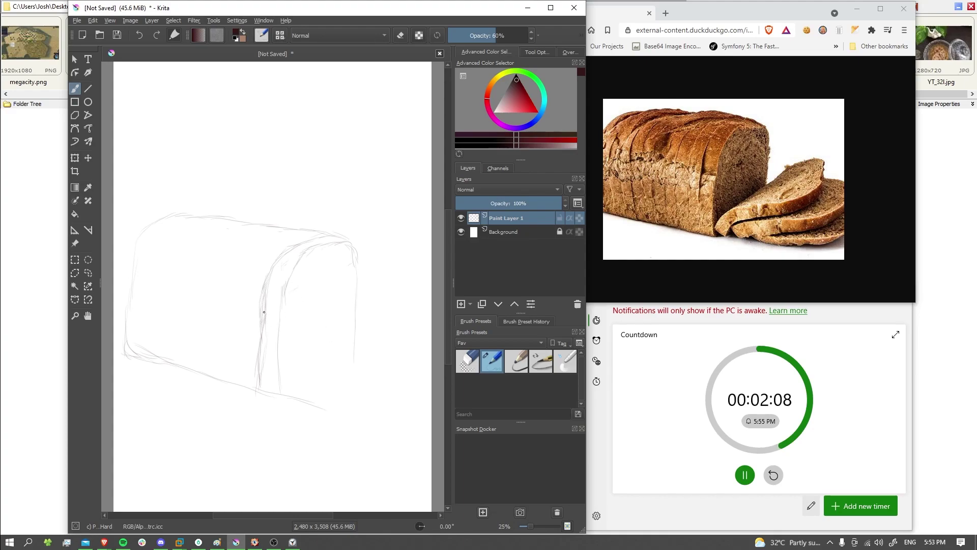
pyautogui.moveTo(263, 326); pyautogui.dragTo(266, 283)
pyautogui.click(464, 364)
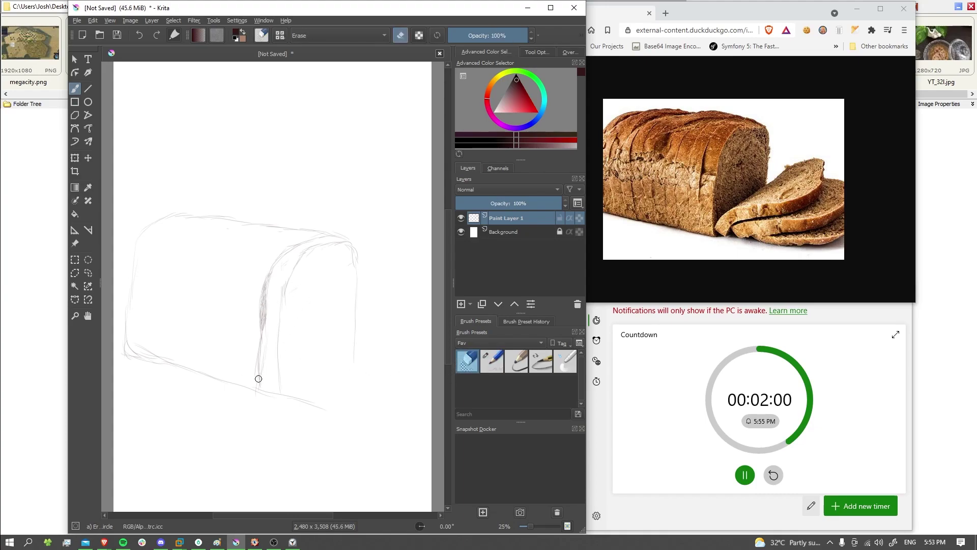
pyautogui.moveTo(259, 378); pyautogui.dragTo(262, 338)
pyautogui.click(510, 360)
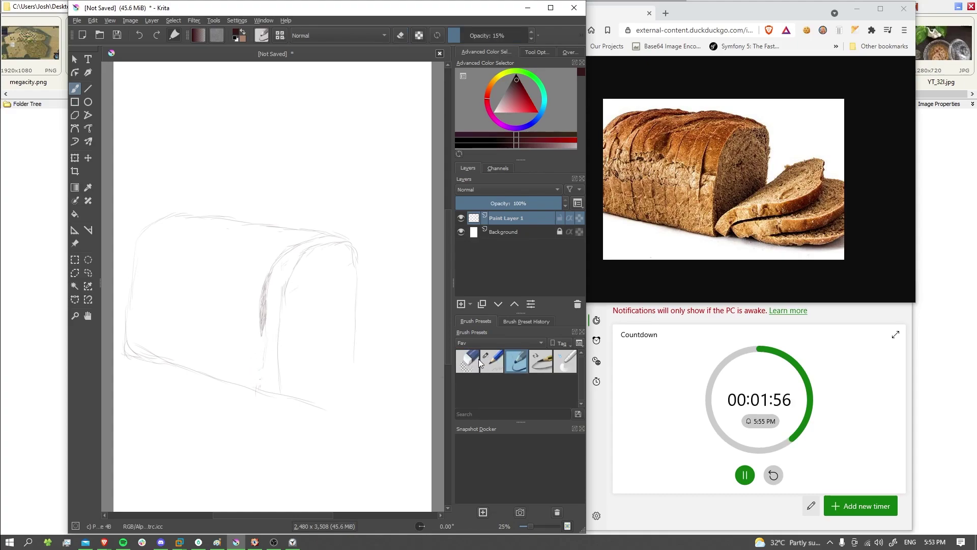
pyautogui.click(479, 359)
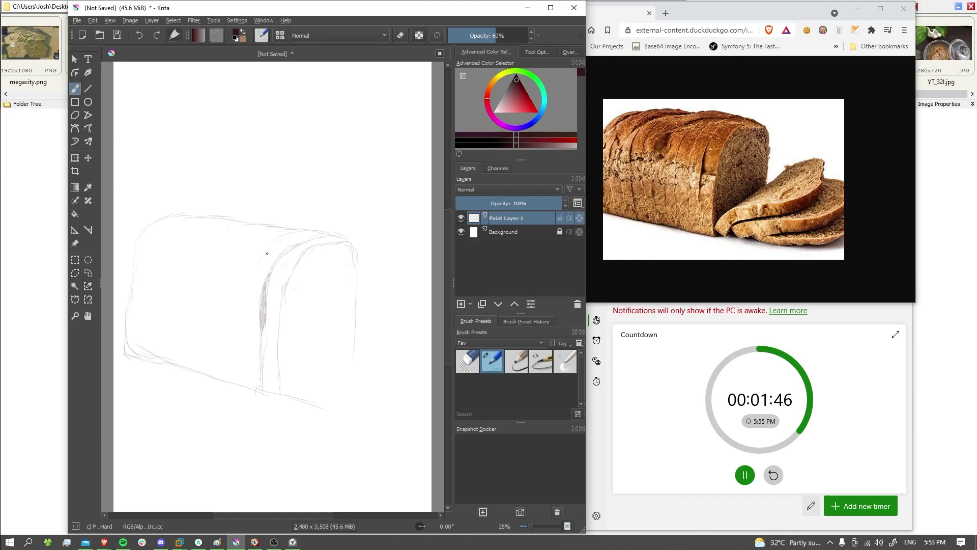
# Step: Add several vertical slice lines across the loaf and reinforce its top contour
pyautogui.moveTo(240, 352); pyautogui.dragTo(240, 383)
pyautogui.moveTo(254, 238); pyautogui.dragTo(221, 315)
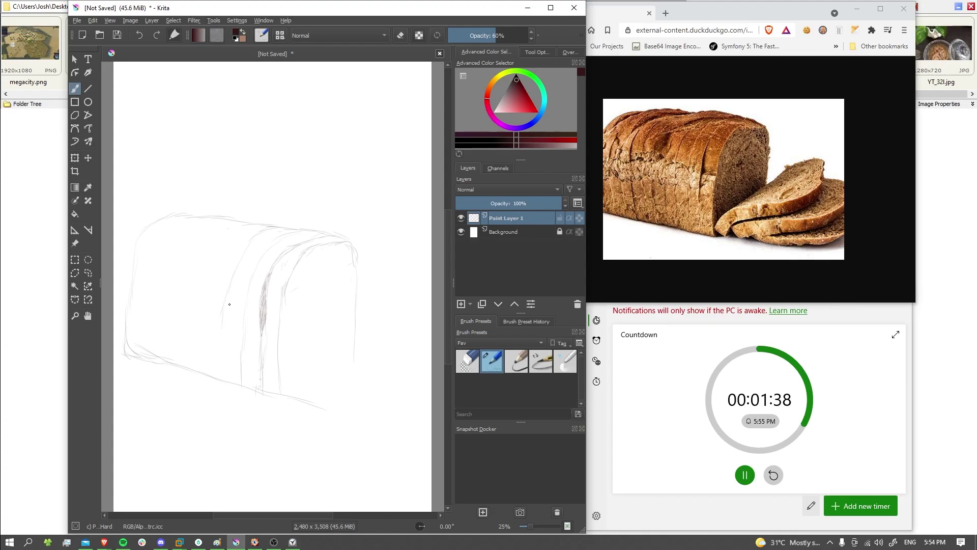
pyautogui.moveTo(222, 348); pyautogui.dragTo(222, 368)
pyautogui.moveTo(213, 304); pyautogui.dragTo(210, 341)
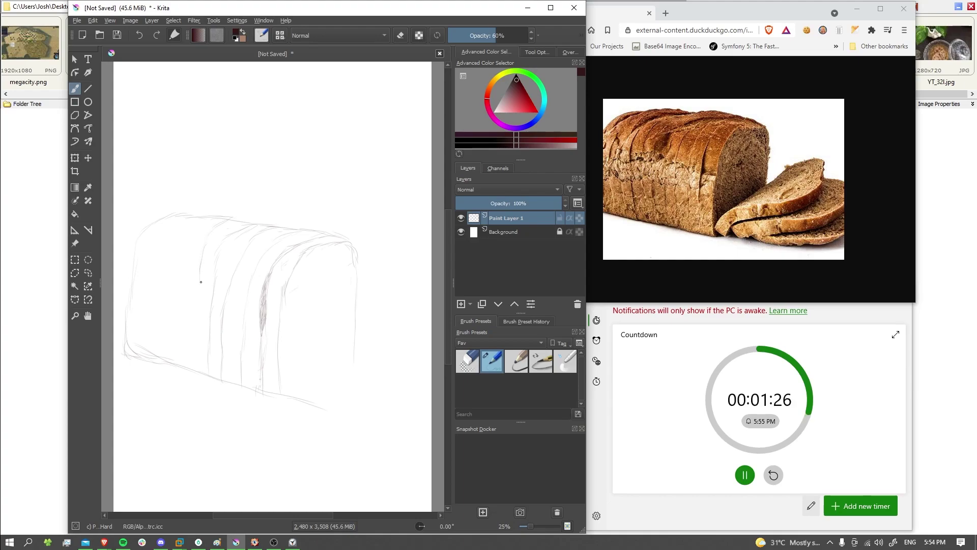
pyautogui.moveTo(194, 342); pyautogui.dragTo(191, 359)
pyautogui.moveTo(222, 219); pyautogui.dragTo(240, 225)
pyautogui.moveTo(176, 327); pyautogui.dragTo(173, 349)
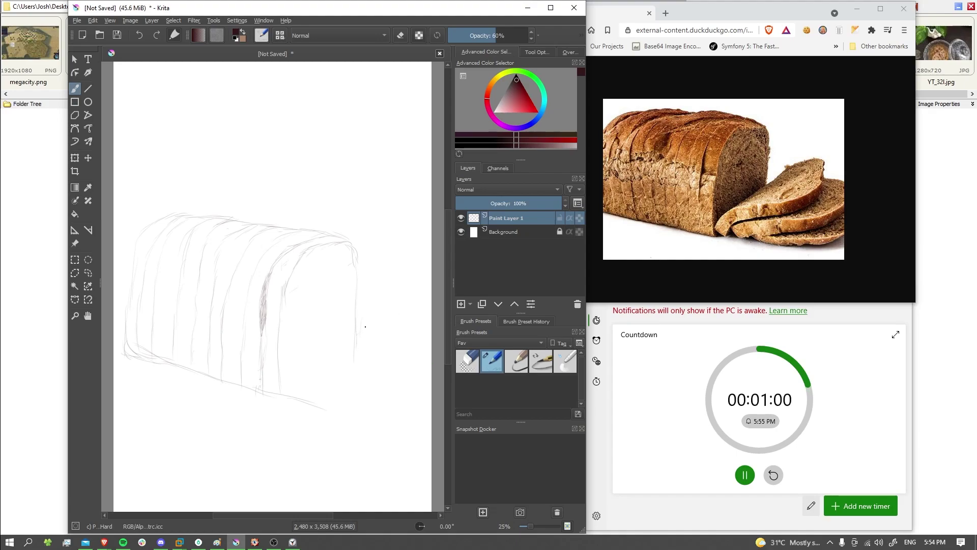
# Step: Outline the cut bread slice lying to the right of the loaf
pyautogui.moveTo(366, 326); pyautogui.dragTo(399, 305)
pyautogui.moveTo(356, 333); pyautogui.dragTo(393, 309)
pyautogui.moveTo(376, 395); pyautogui.dragTo(352, 402)
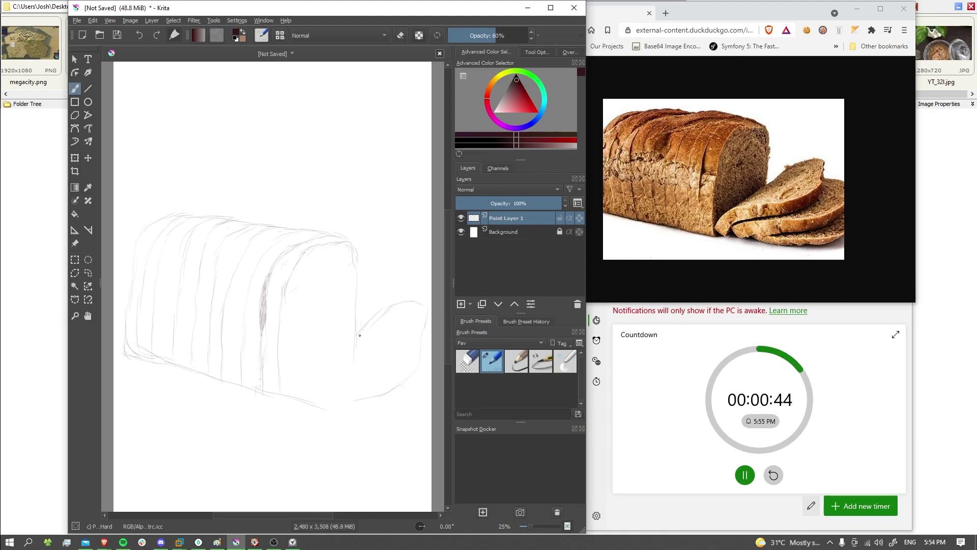
pyautogui.moveTo(360, 334); pyautogui.dragTo(340, 370)
pyautogui.moveTo(316, 389); pyautogui.dragTo(325, 400)
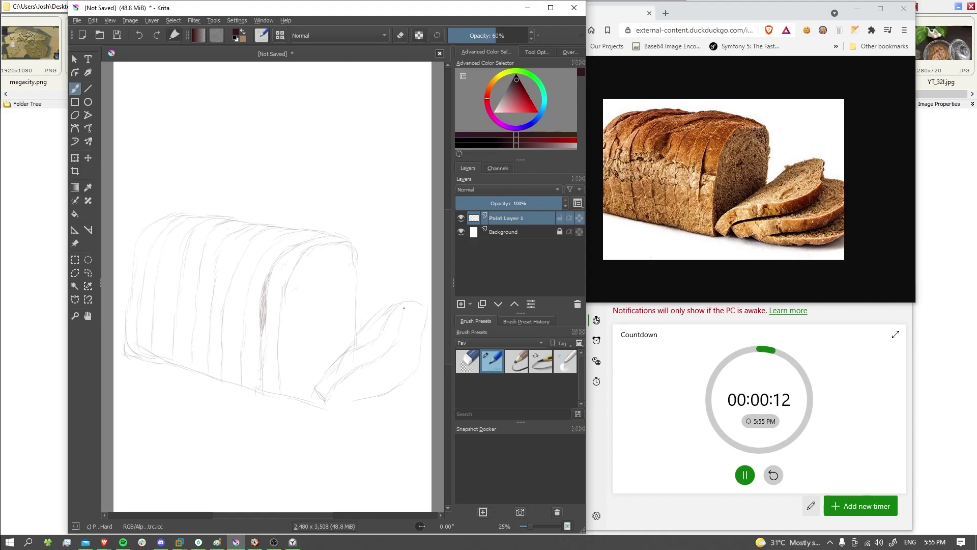
# Step: Lighten the lines where loaf meets slice and redraw the slice's bottom edge
pyautogui.click(475, 367)
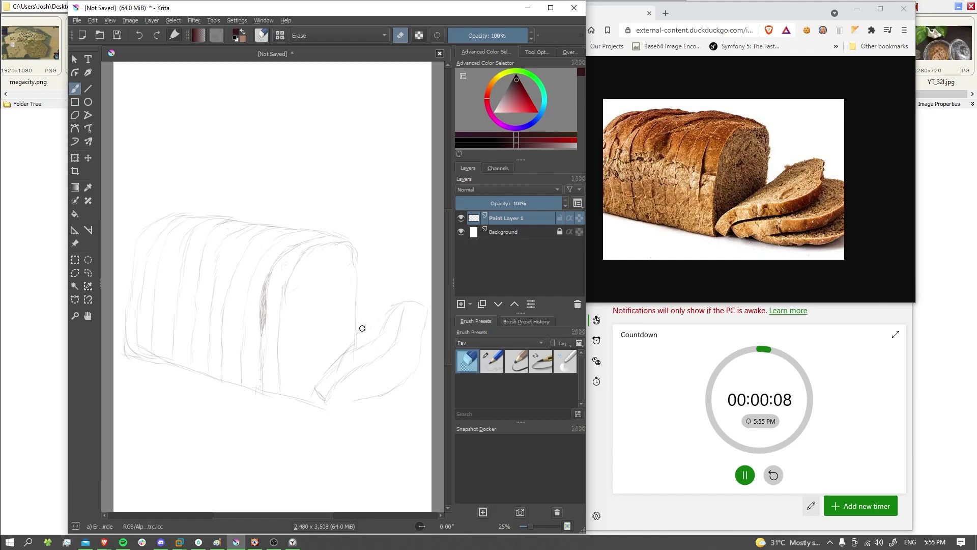
pyautogui.moveTo(362, 329); pyautogui.dragTo(386, 299)
pyautogui.click(491, 361)
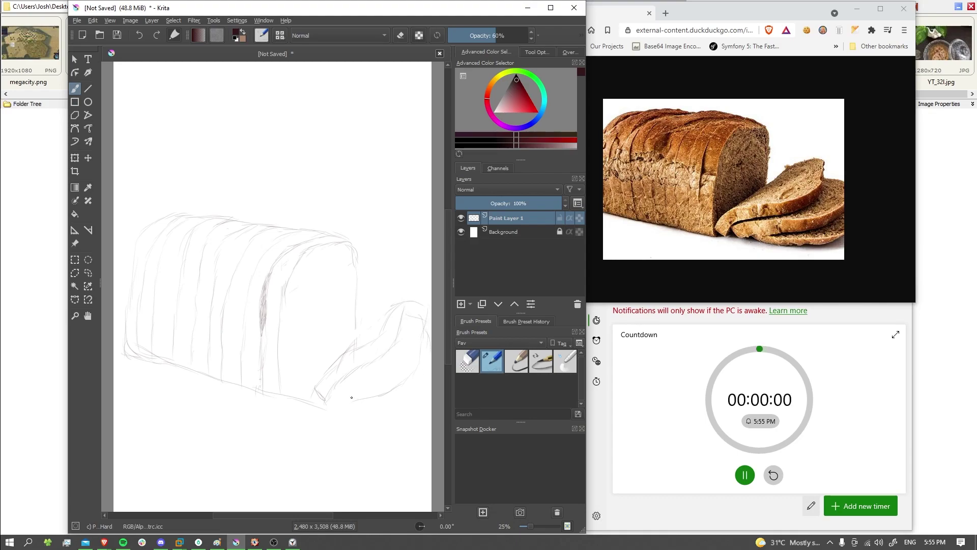
pyautogui.moveTo(328, 405); pyautogui.dragTo(429, 399)
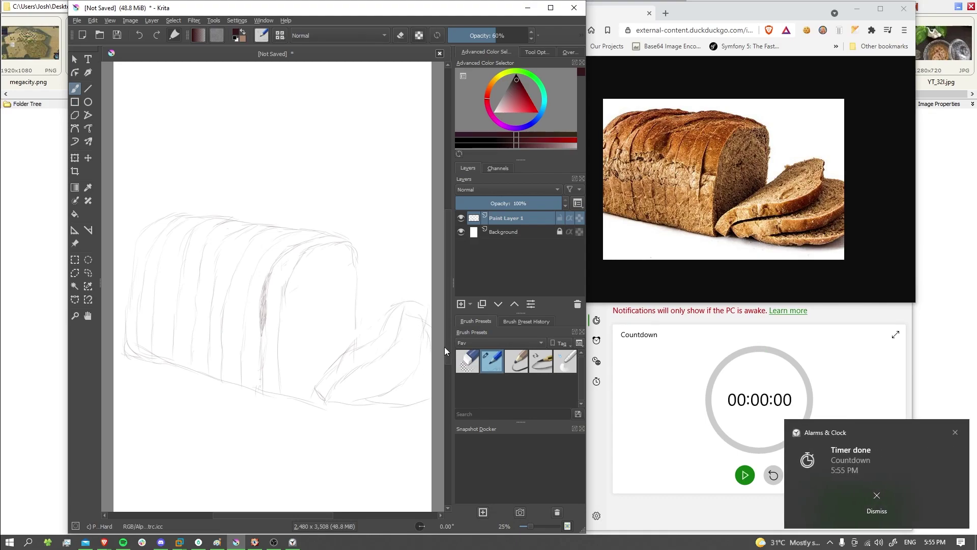
# Step: Hide the reference photo, close Alarms & Clock, and maximize the Krita window
pyautogui.click(588, 405)
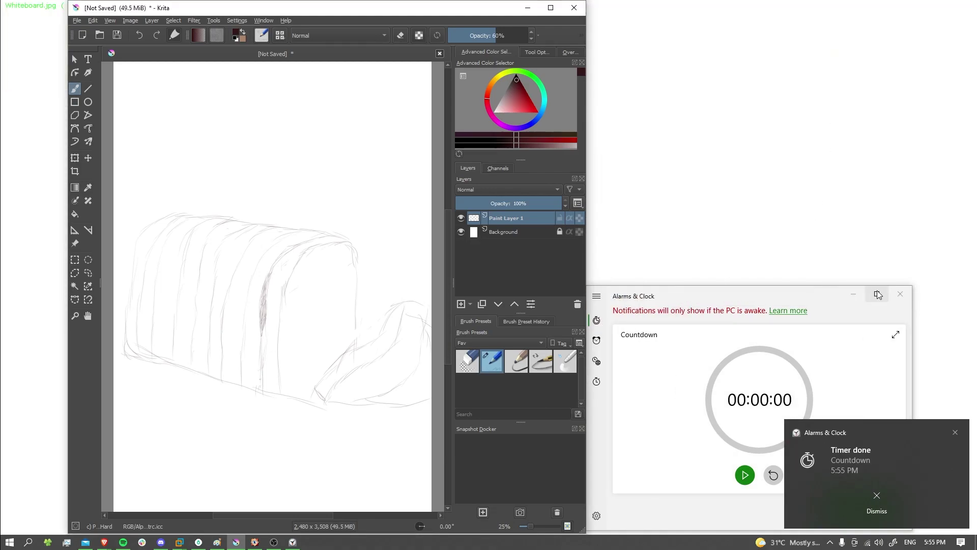
pyautogui.click(900, 294)
pyautogui.click(550, 7)
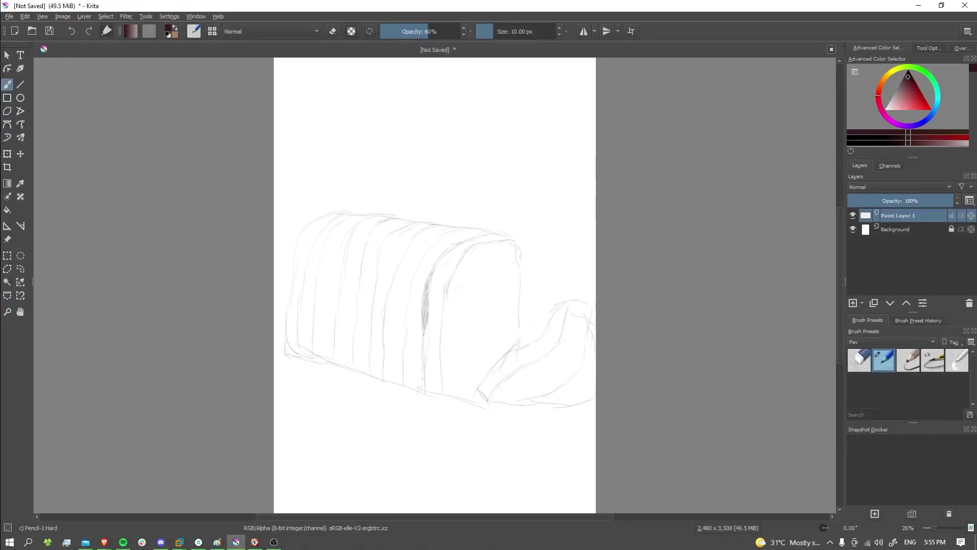
# Step: Select the Eraser_Circle preset from the Brush Preset History
pyautogui.click(854, 343)
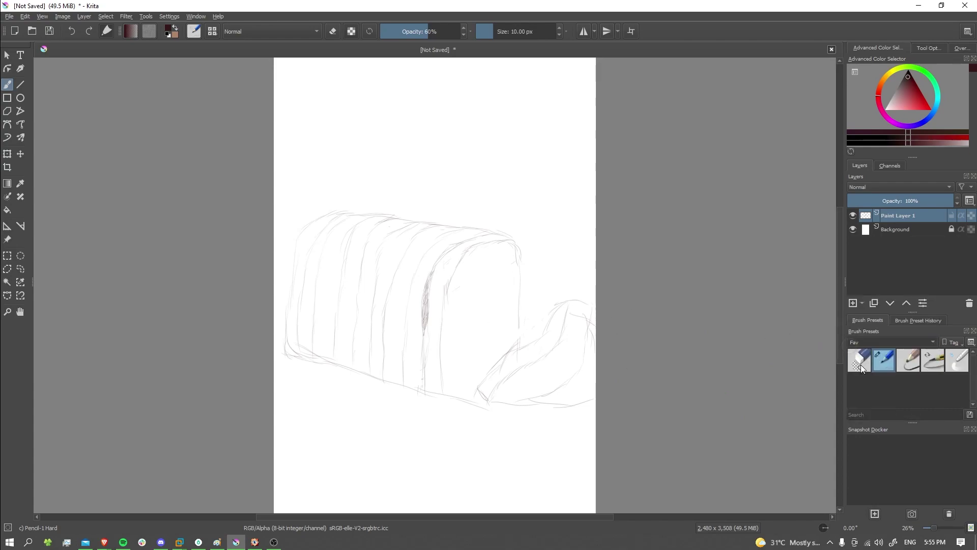
pyautogui.click(859, 364)
pyautogui.click(917, 321)
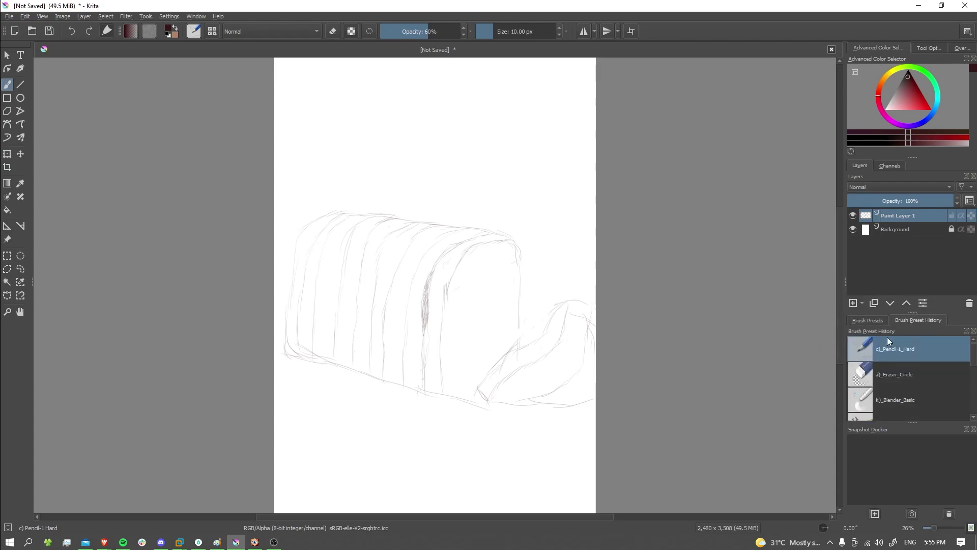
pyautogui.click(865, 369)
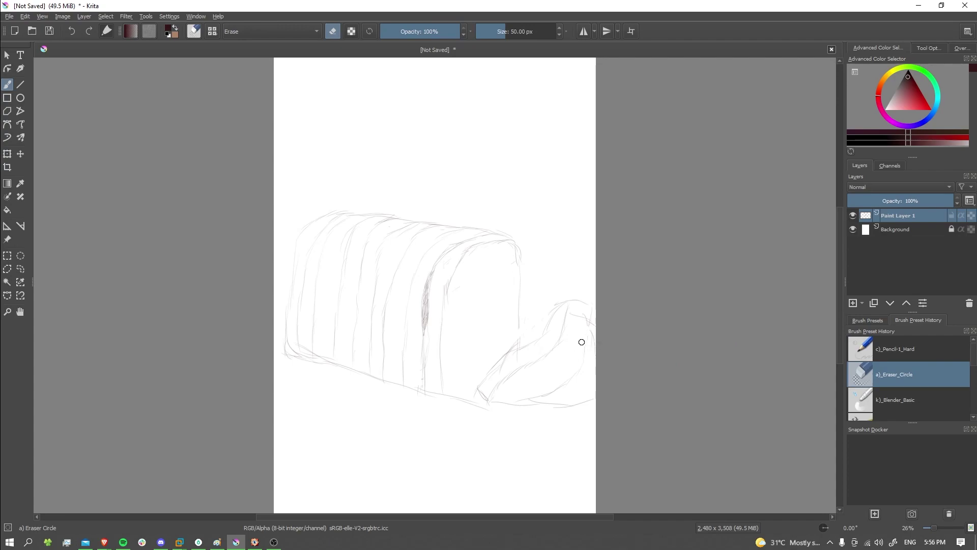
# Step: Erase and redraw the slice's raised end with Pencil-1_Hard, adding a double edge line
pyautogui.moveTo(580, 327); pyautogui.dragTo(591, 345)
pyautogui.click(861, 356)
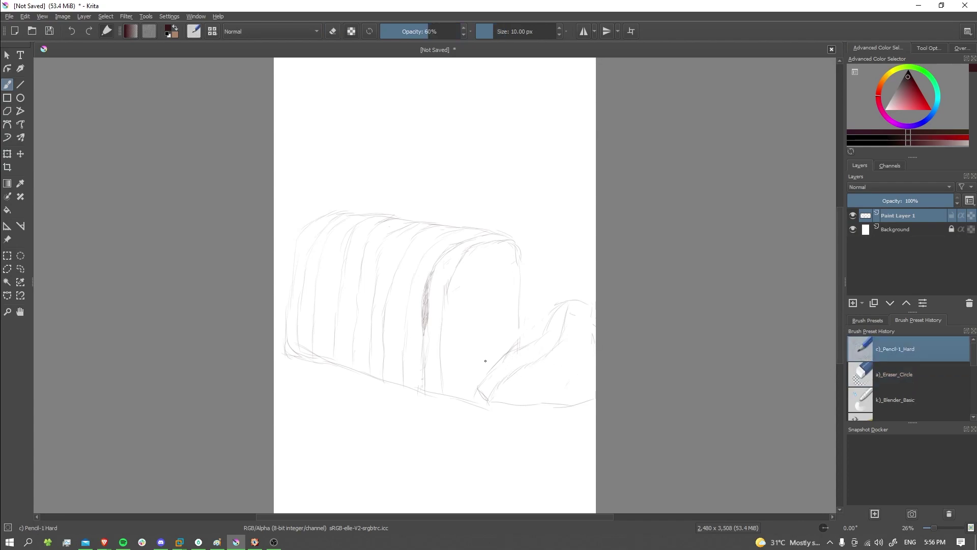
pyautogui.moveTo(567, 312)
pyautogui.mouseDown()
pyautogui.moveTo(596, 334)
pyautogui.moveTo(524, 347)
pyautogui.moveTo(489, 395)
pyautogui.mouseUp()
pyautogui.moveTo(481, 385)
pyautogui.mouseDown()
pyautogui.moveTo(467, 392)
pyautogui.moveTo(481, 402)
pyautogui.mouseUp()
pyautogui.press('/')
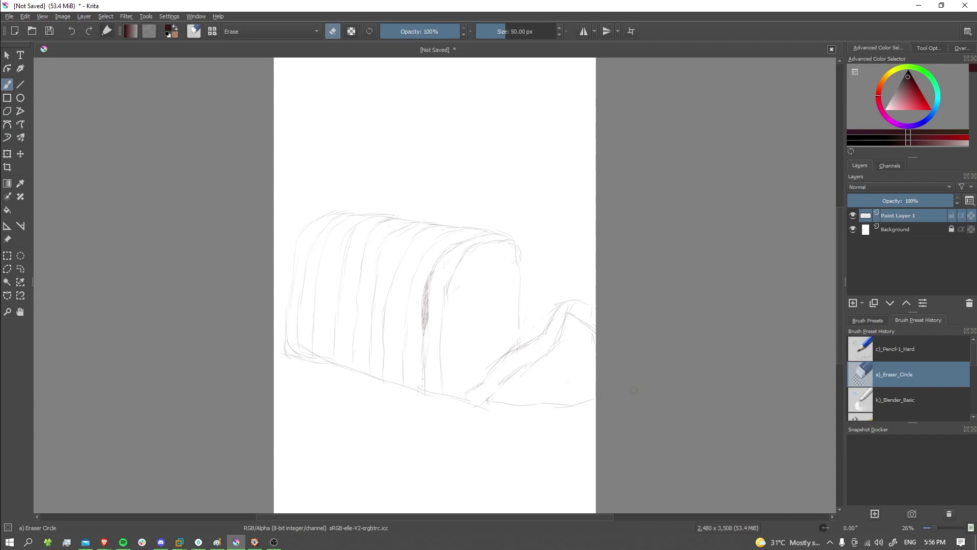
pyautogui.click(871, 351)
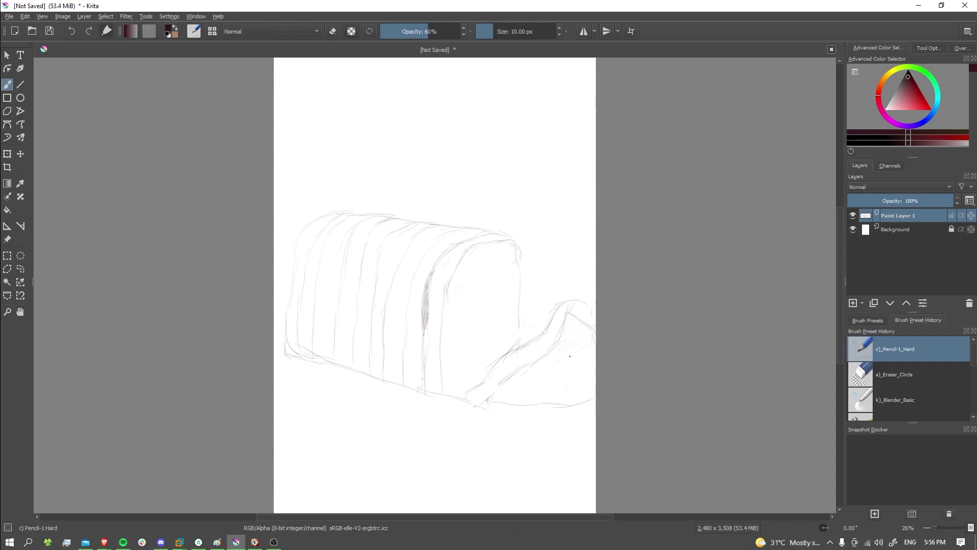
# Step: Hatch the fallen slice's face with diagonal strokes across its lower and right parts
pyautogui.moveTo(515, 381); pyautogui.dragTo(548, 363)
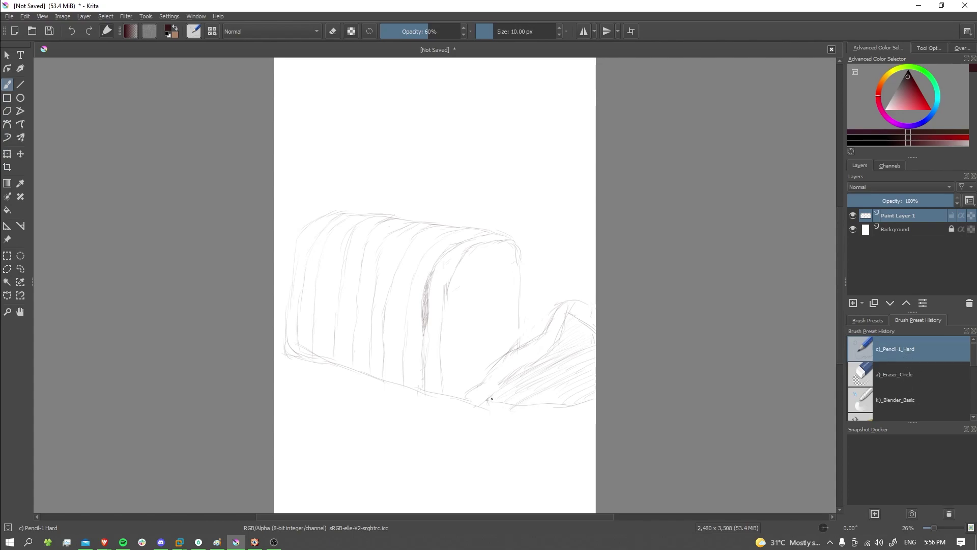
pyautogui.moveTo(508, 405)
pyautogui.mouseDown()
pyautogui.moveTo(511, 373)
pyautogui.moveTo(522, 391)
pyautogui.moveTo(526, 364)
pyautogui.moveTo(536, 403)
pyautogui.moveTo(537, 368)
pyautogui.moveTo(561, 404)
pyautogui.moveTo(554, 372)
pyautogui.mouseUp()
pyautogui.moveTo(560, 379)
pyautogui.mouseDown()
pyautogui.moveTo(560, 352)
pyautogui.moveTo(583, 370)
pyautogui.moveTo(556, 352)
pyautogui.mouseUp()
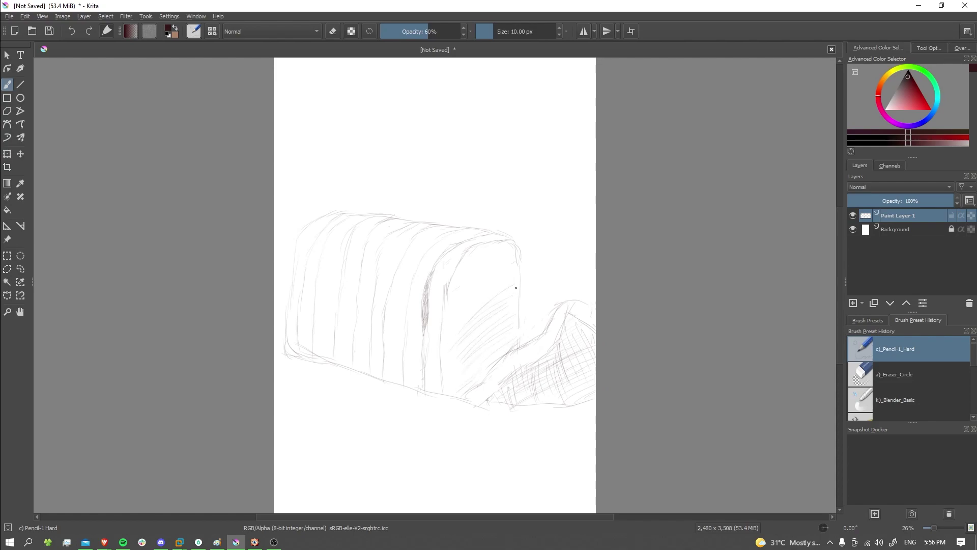
# Step: Cross-hatch the loaf's cut face and retrace the slice's raised-end contour
pyautogui.moveTo(480, 294); pyautogui.dragTo(457, 316)
pyautogui.moveTo(508, 254); pyautogui.dragTo(471, 269)
pyautogui.moveTo(454, 330); pyautogui.dragTo(472, 342)
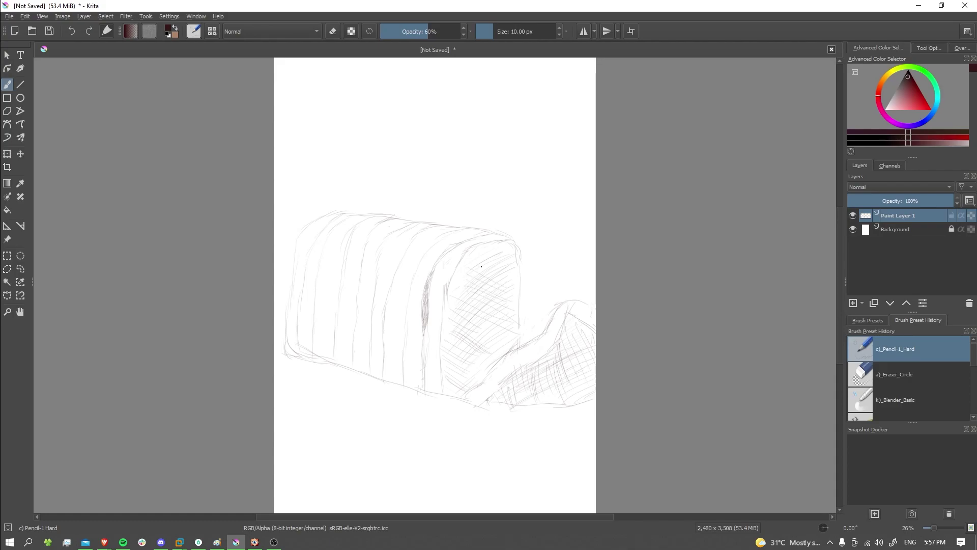
pyautogui.moveTo(492, 245); pyautogui.dragTo(523, 257)
pyautogui.moveTo(446, 344); pyautogui.dragTo(443, 335)
pyautogui.moveTo(519, 348); pyautogui.dragTo(475, 377)
pyautogui.moveTo(554, 343); pyautogui.dragTo(569, 325)
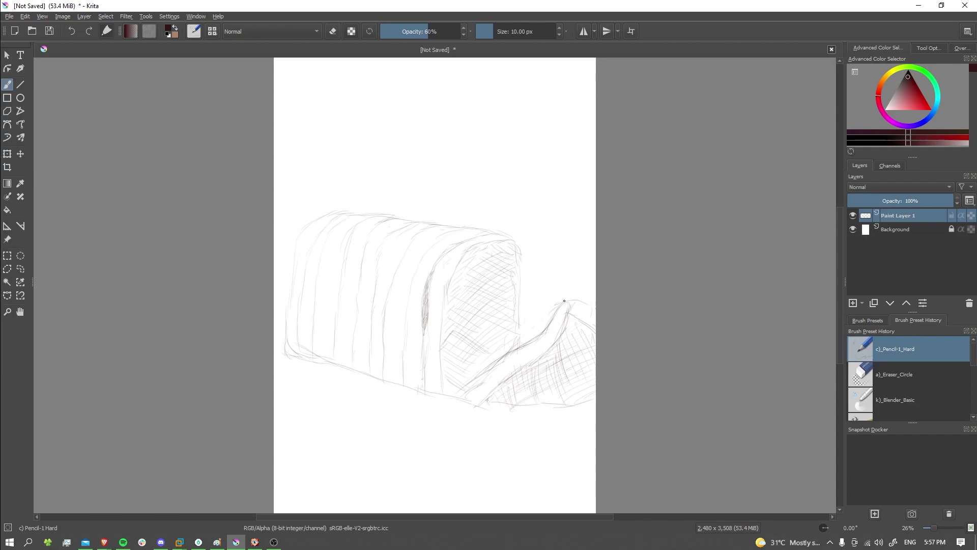
# Step: Restroke the slice's peak, add a hatch stroke, and strengthen the loaf's left and top edges
pyautogui.moveTo(564, 301); pyautogui.dragTo(571, 332)
pyautogui.moveTo(516, 386); pyautogui.dragTo(493, 406)
pyautogui.moveTo(300, 244)
pyautogui.mouseDown()
pyautogui.moveTo(292, 349)
pyautogui.moveTo(307, 361)
pyautogui.mouseUp()
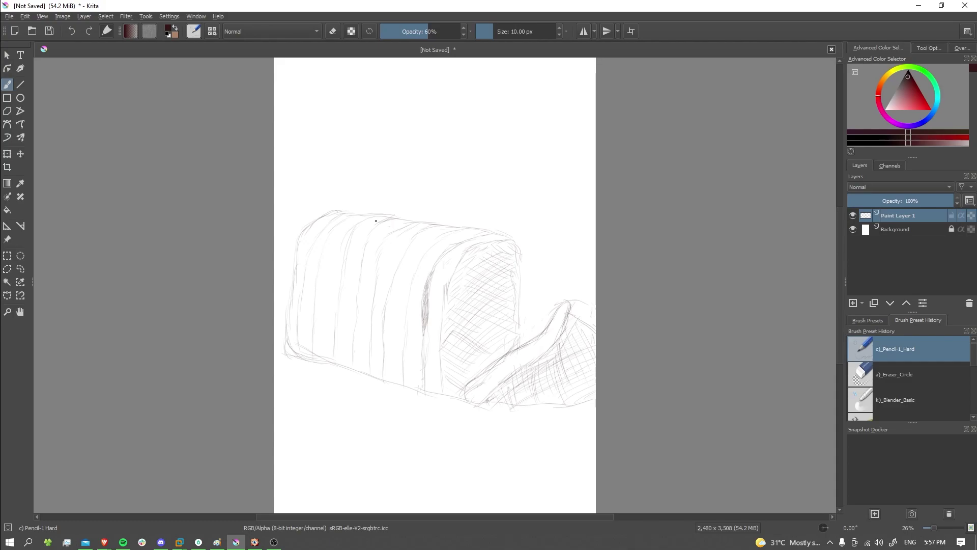
pyautogui.moveTo(354, 216); pyautogui.dragTo(391, 214)
# Step: Outline the cut face's borders and darken the crust and vertical crease lines
pyautogui.moveTo(459, 263)
pyautogui.mouseDown()
pyautogui.moveTo(442, 319)
pyautogui.moveTo(441, 378)
pyautogui.mouseUp()
pyautogui.moveTo(514, 245); pyautogui.dragTo(523, 308)
pyautogui.moveTo(477, 249)
pyautogui.mouseDown()
pyautogui.moveTo(514, 247)
pyautogui.moveTo(485, 245)
pyautogui.mouseUp()
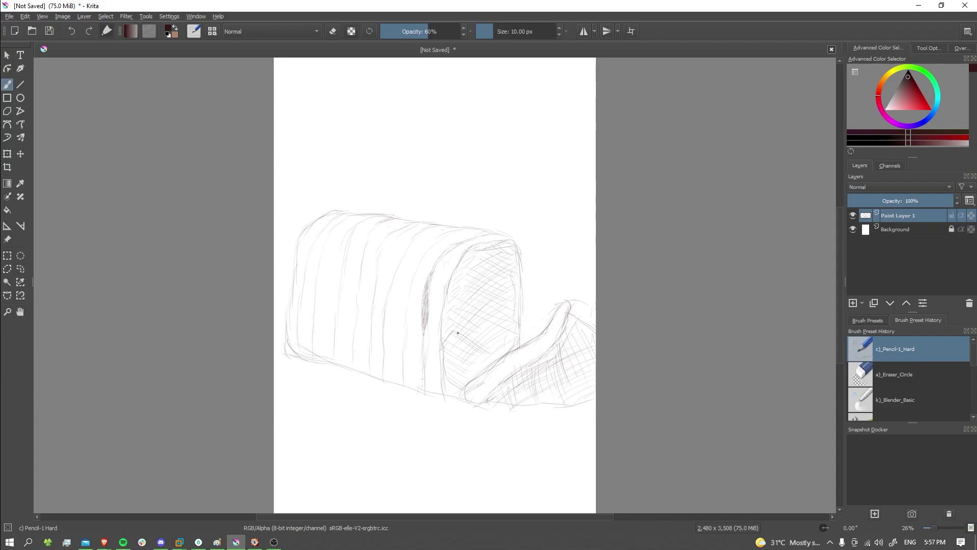
pyautogui.moveTo(445, 391); pyautogui.dragTo(473, 392)
pyautogui.moveTo(424, 346); pyautogui.dragTo(422, 374)
pyautogui.moveTo(448, 230)
pyautogui.mouseDown()
pyautogui.moveTo(417, 275)
pyautogui.moveTo(404, 384)
pyautogui.moveTo(384, 314)
pyautogui.moveTo(370, 376)
pyautogui.mouseUp()
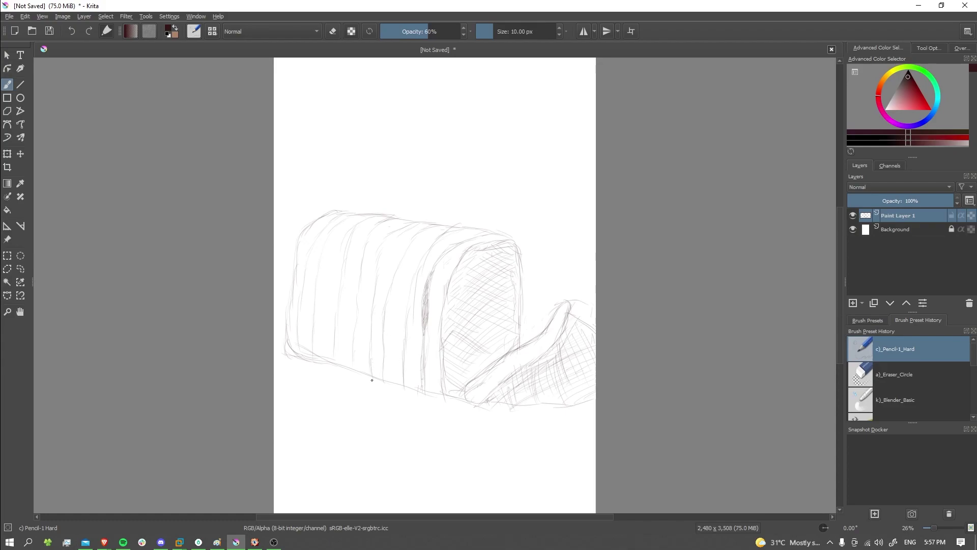
pyautogui.moveTo(354, 342); pyautogui.dragTo(353, 364)
pyautogui.moveTo(348, 252); pyautogui.dragTo(345, 294)
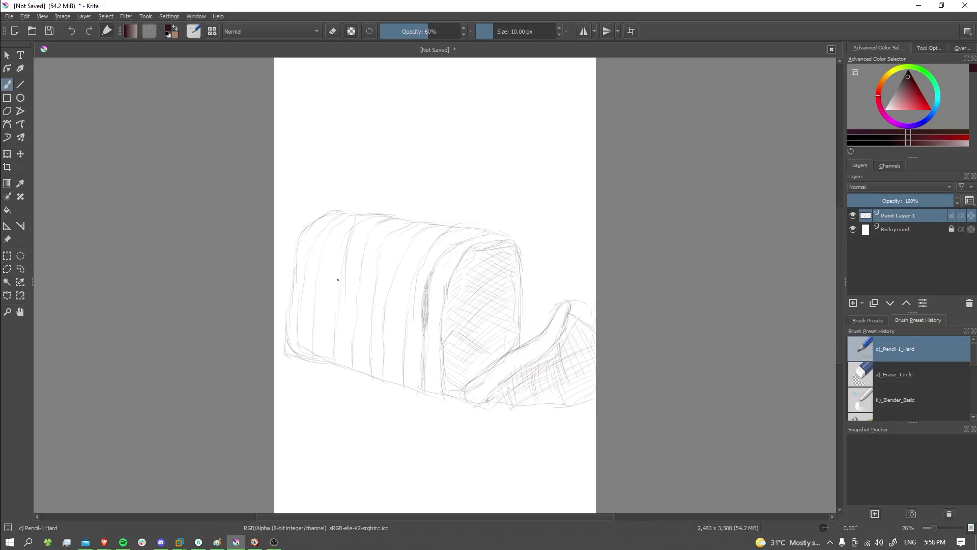